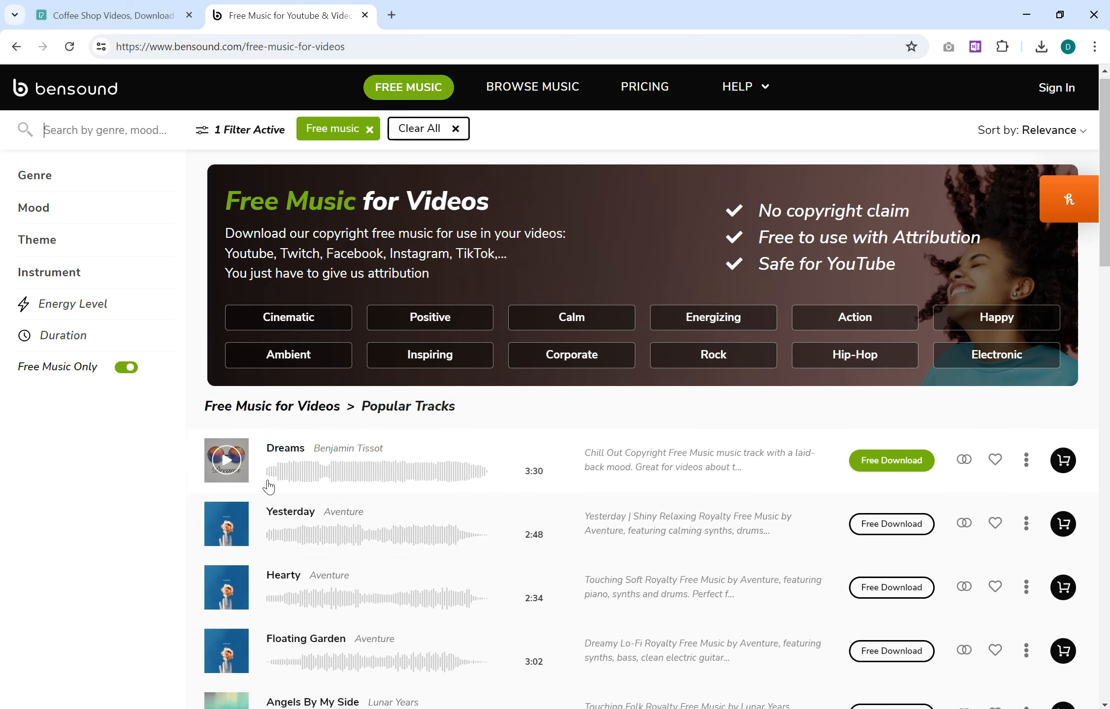
Look over the free music tracks and preview the track Dreams briefly.
scroll(268, 486, "down", 3)
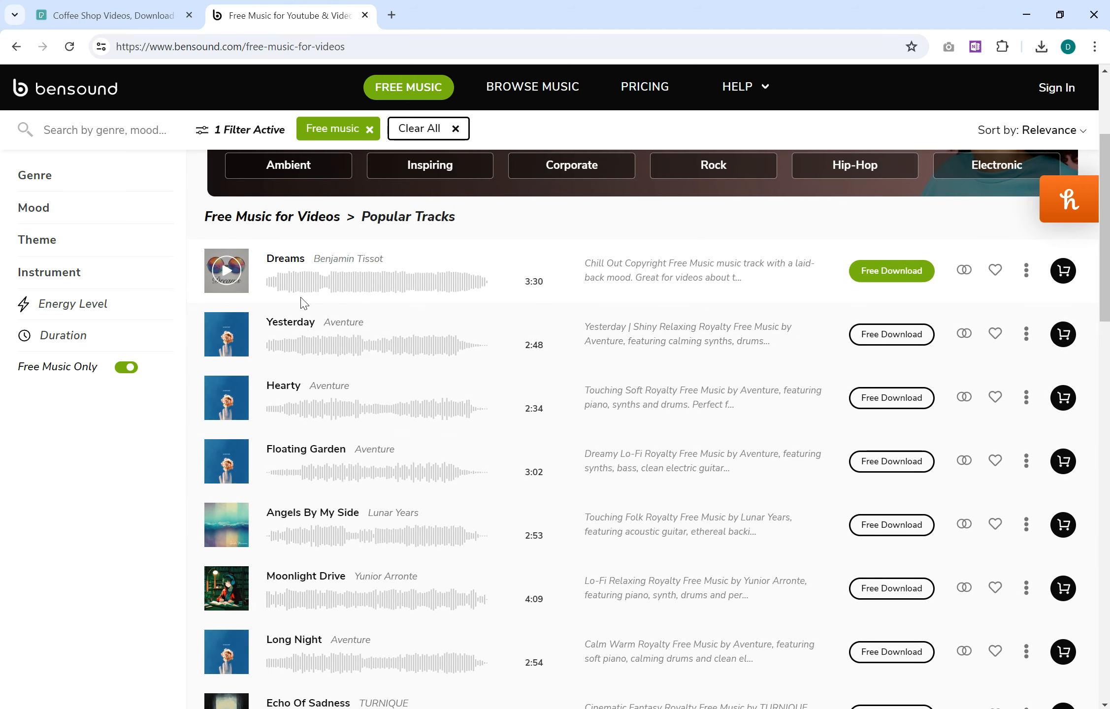
scroll(226, 394, "up", 3)
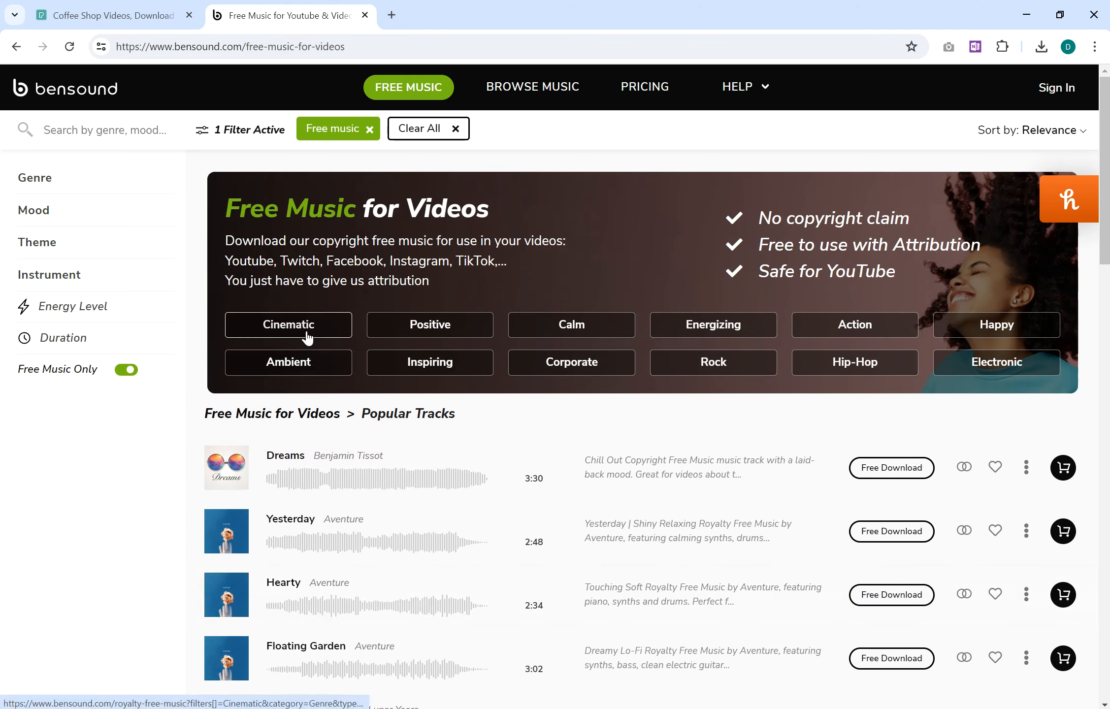
left_click(235, 471)
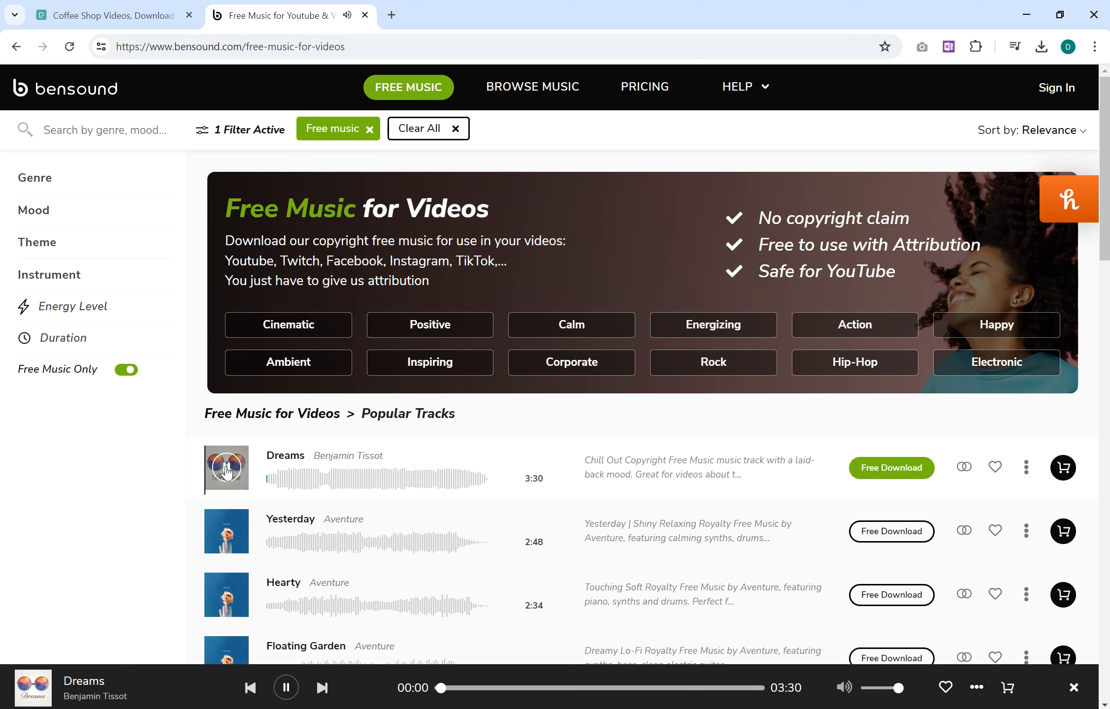
left_click(227, 471)
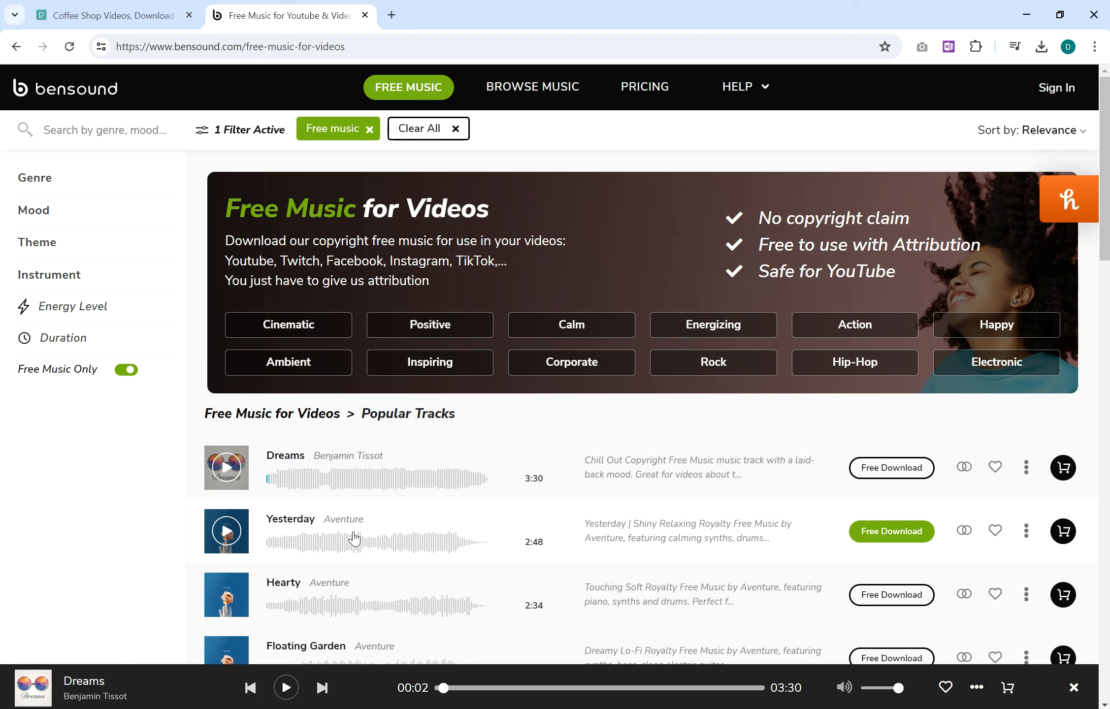
Start the free download of the track Yesterday and choose the save location Documents > IT > Year 11 > Task 5 - Video.
left_click(906, 542)
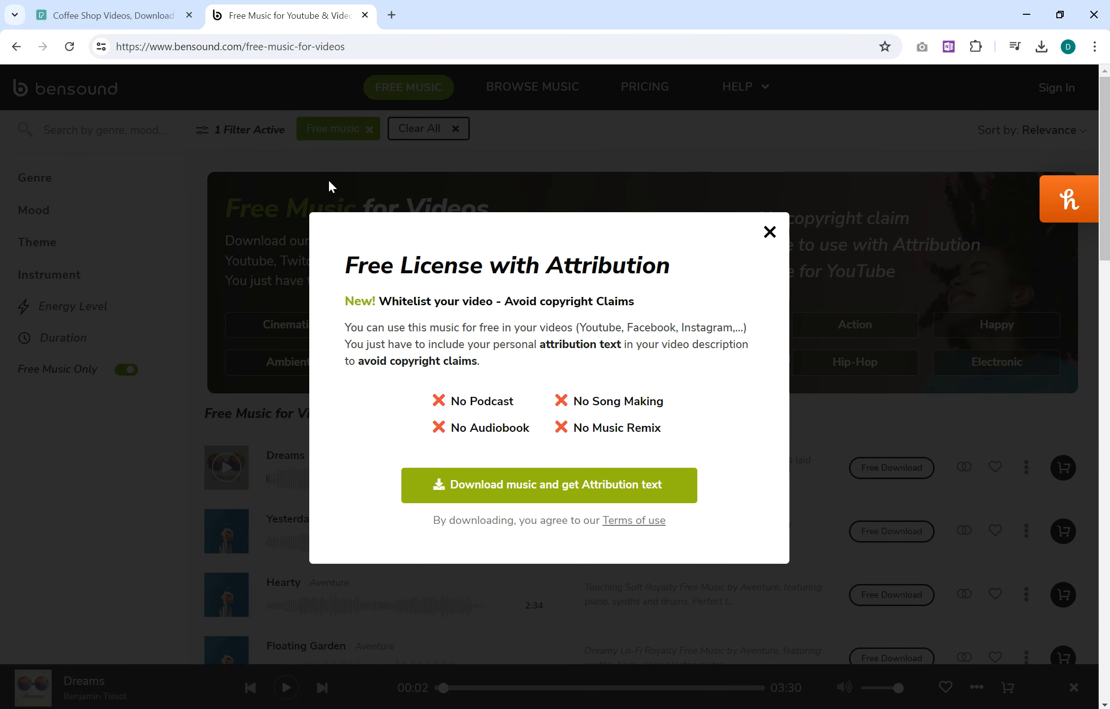
left_click(503, 484)
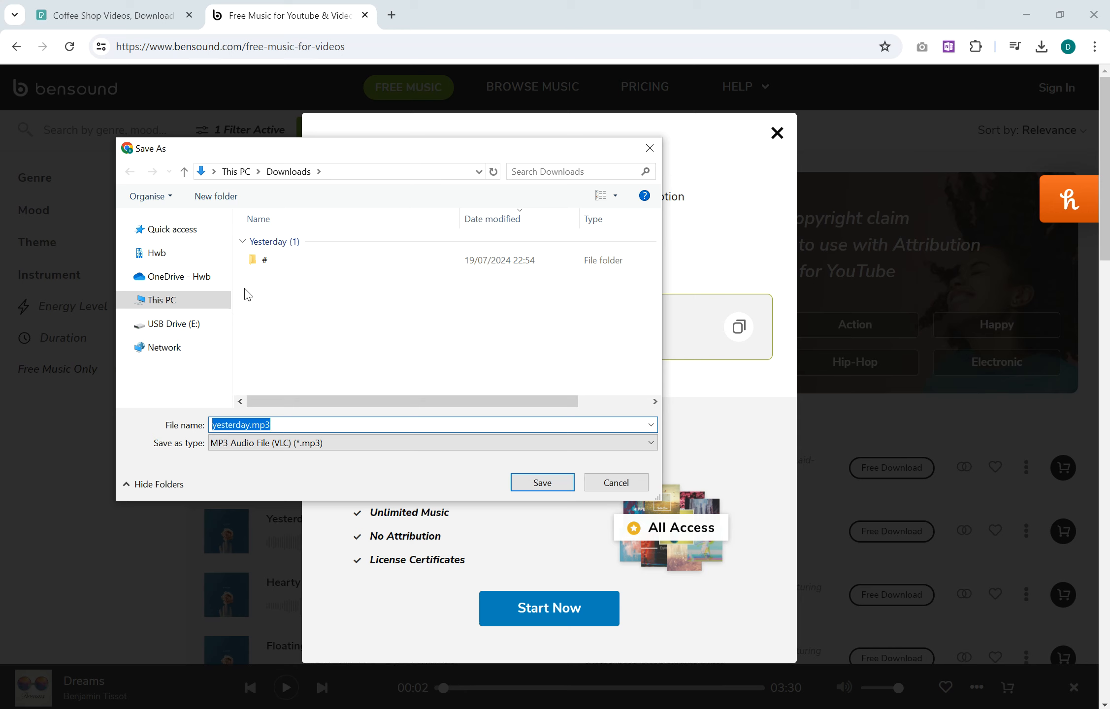
left_click(223, 170)
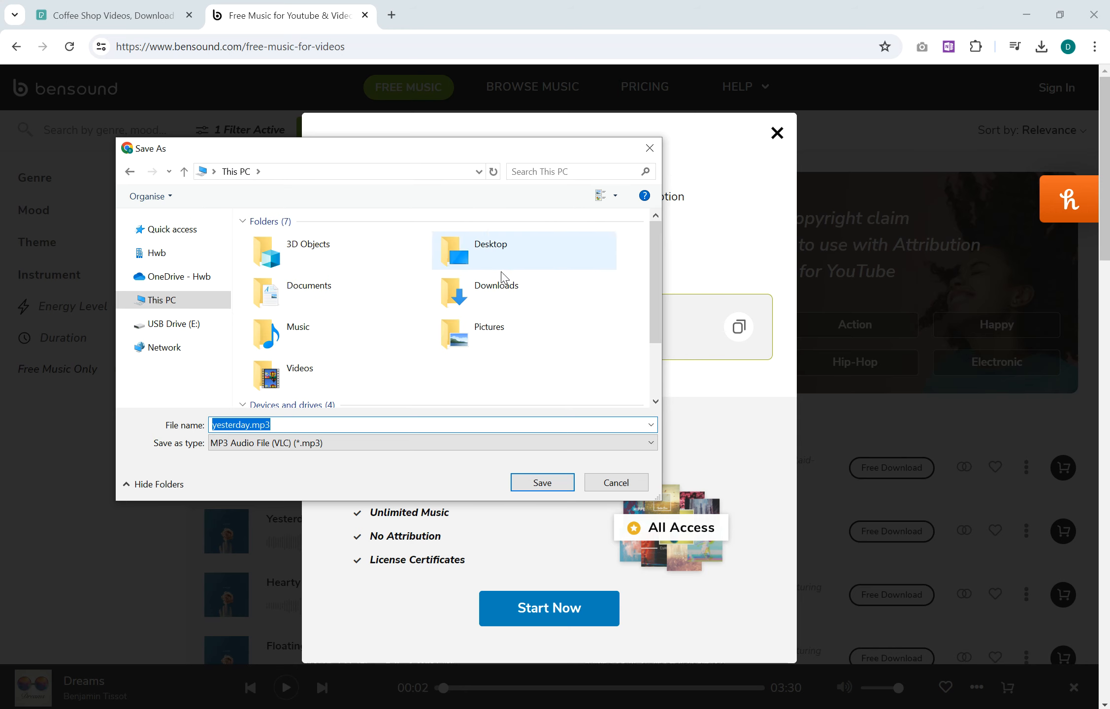
left_click(495, 288)
double_click(342, 290)
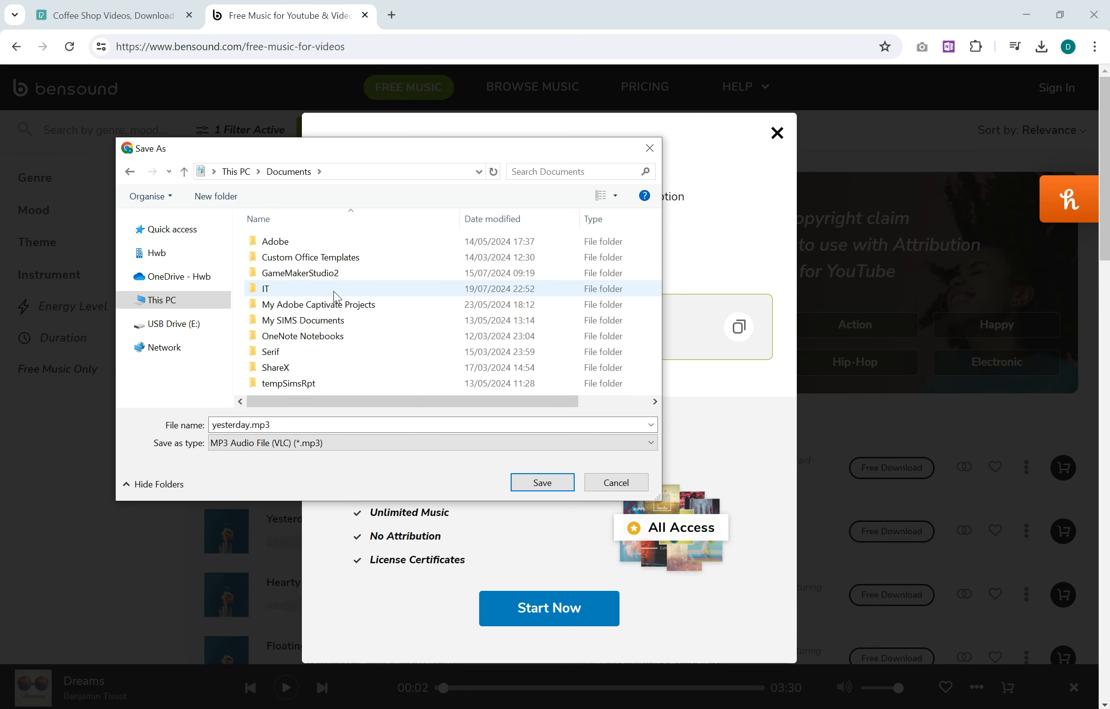
double_click(334, 291)
double_click(290, 256)
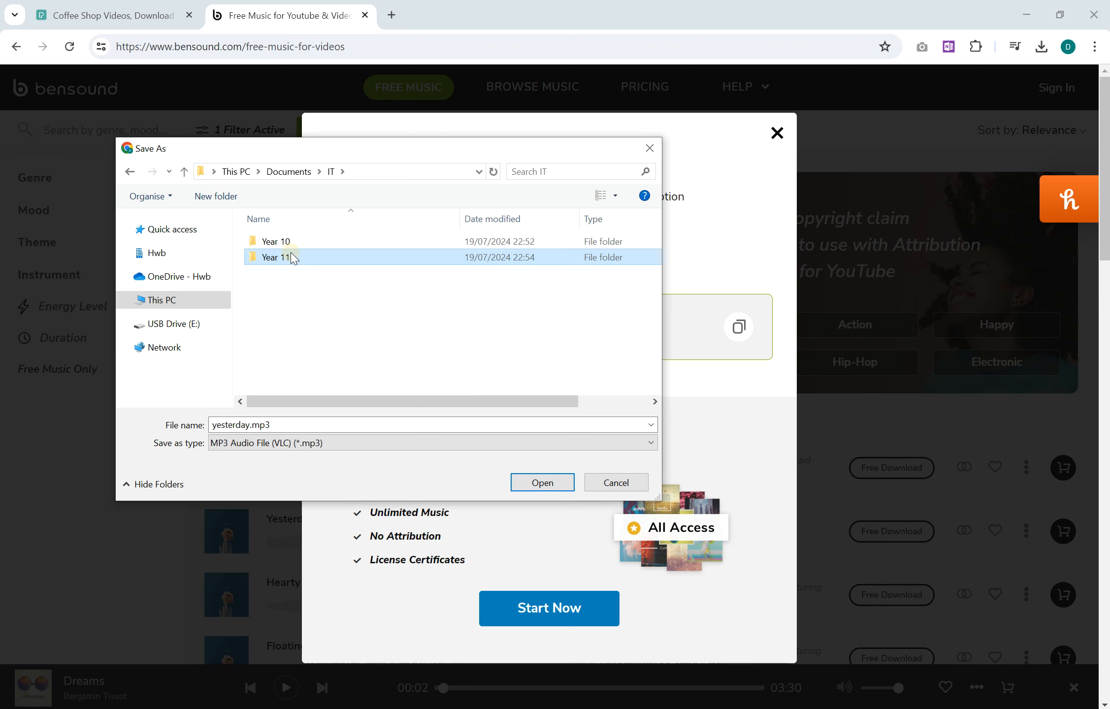
double_click(339, 306)
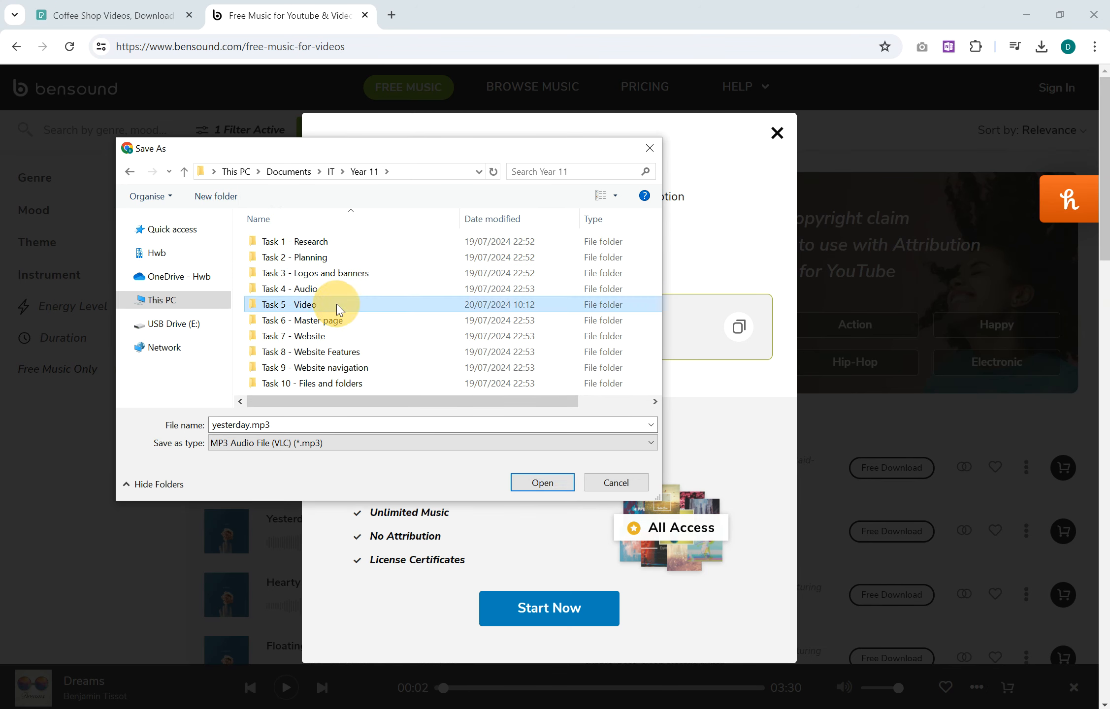
Create a folder named Audio inside Task 5 - Video and save yesterday.mp3 in it.
left_click(224, 197)
type("Au")
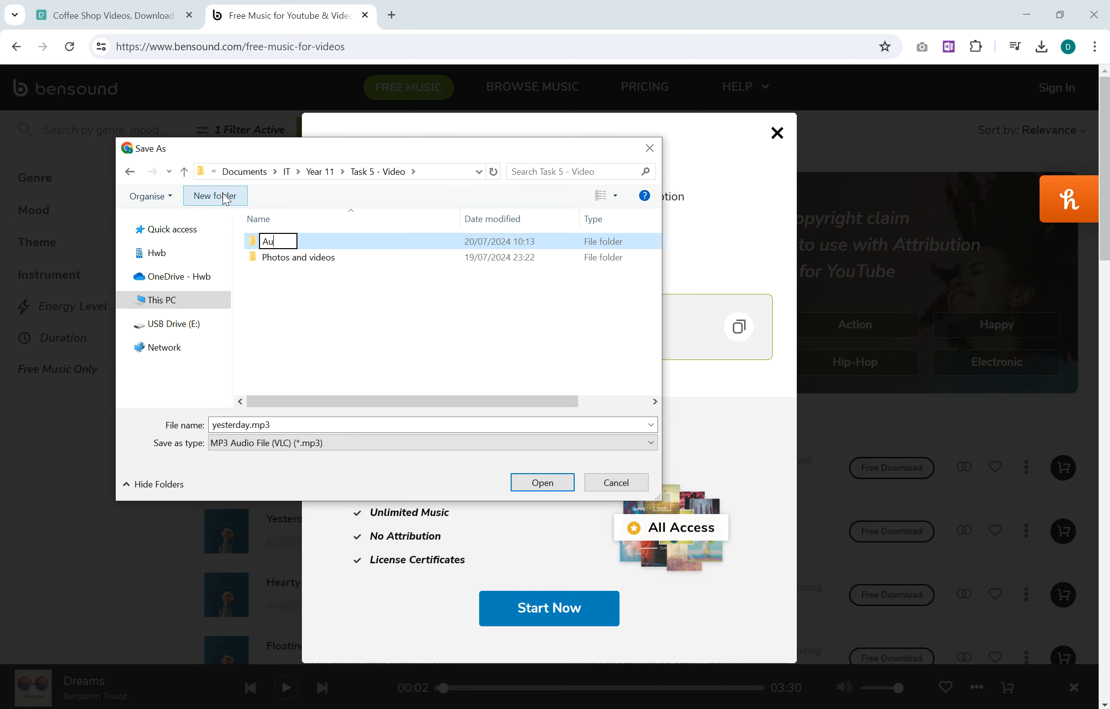
type("dio")
key("Return")
double_click(313, 244)
left_click(539, 474)
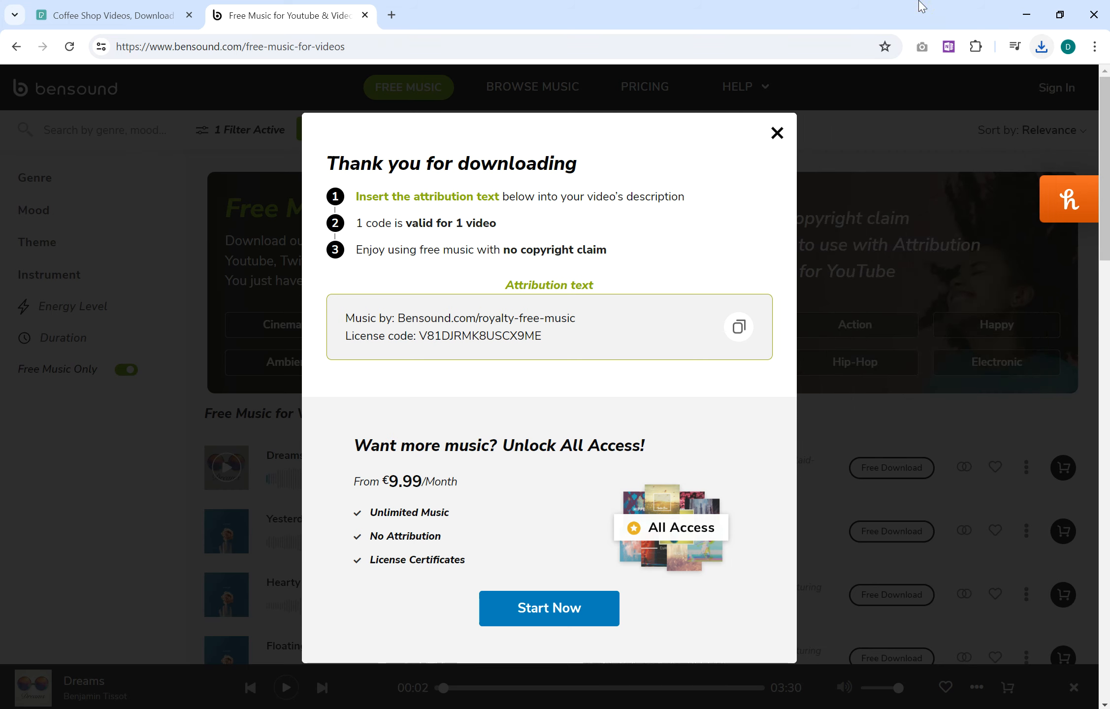
Switch to Adobe Premiere Rush and add yesterday.mp3 from the Audio folder to the first audio track near the start of the timeline.
left_click(1026, 15)
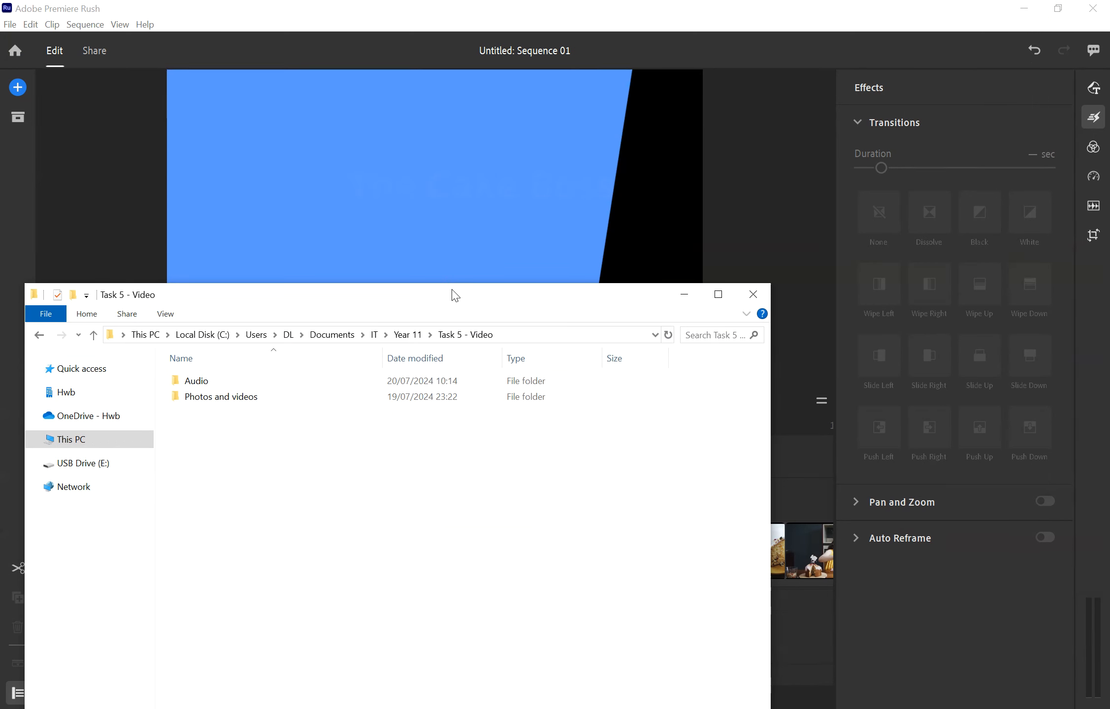
left_click_drag(472, 299, 850, 193)
left_click(190, 517)
double_click(190, 517)
left_click(620, 281)
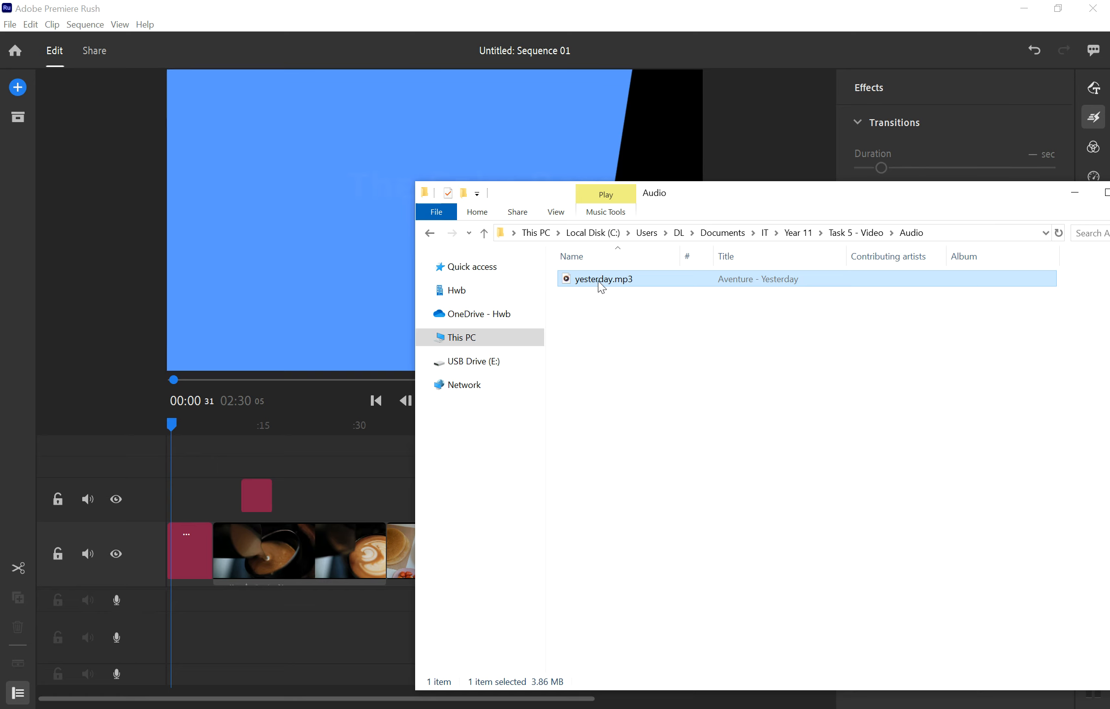
left_click_drag(601, 286, 173, 596)
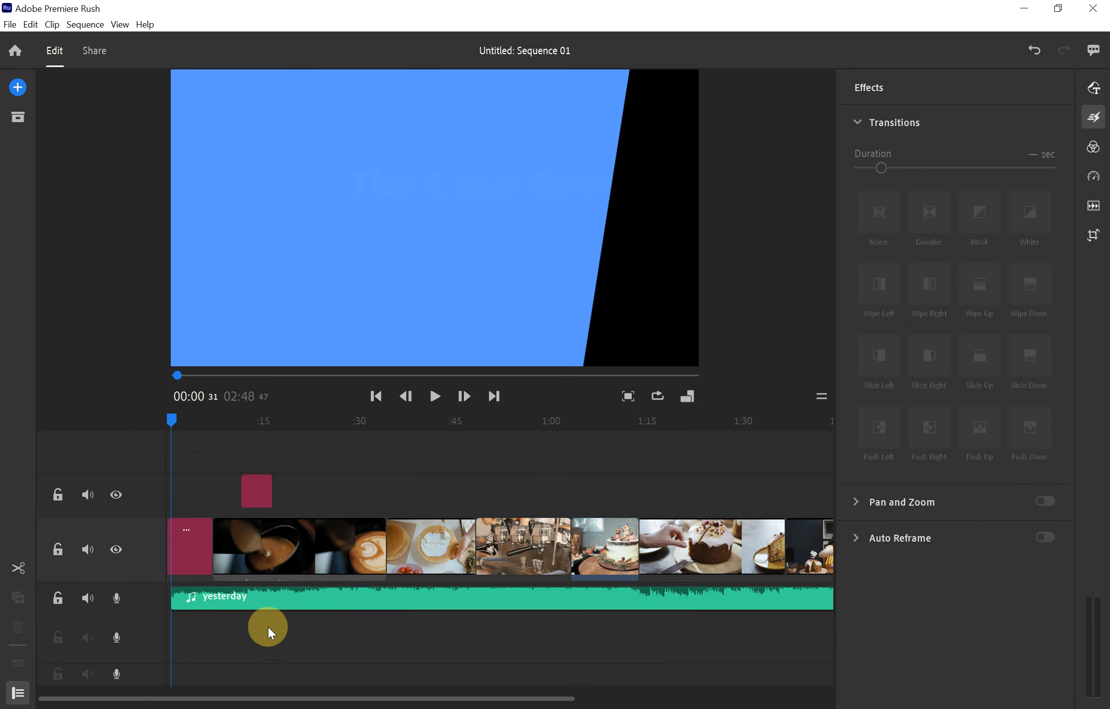
left_click(267, 627)
Play the opening of the sequence to hear the music under the title.
left_click(190, 548)
key("space")
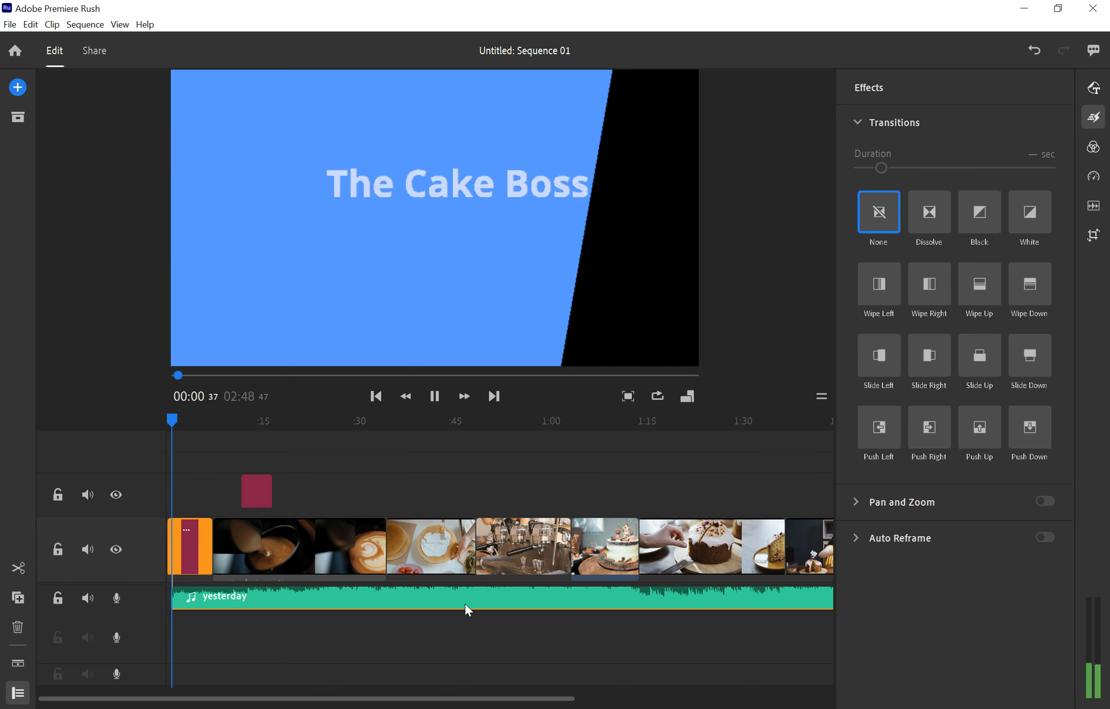
key("space")
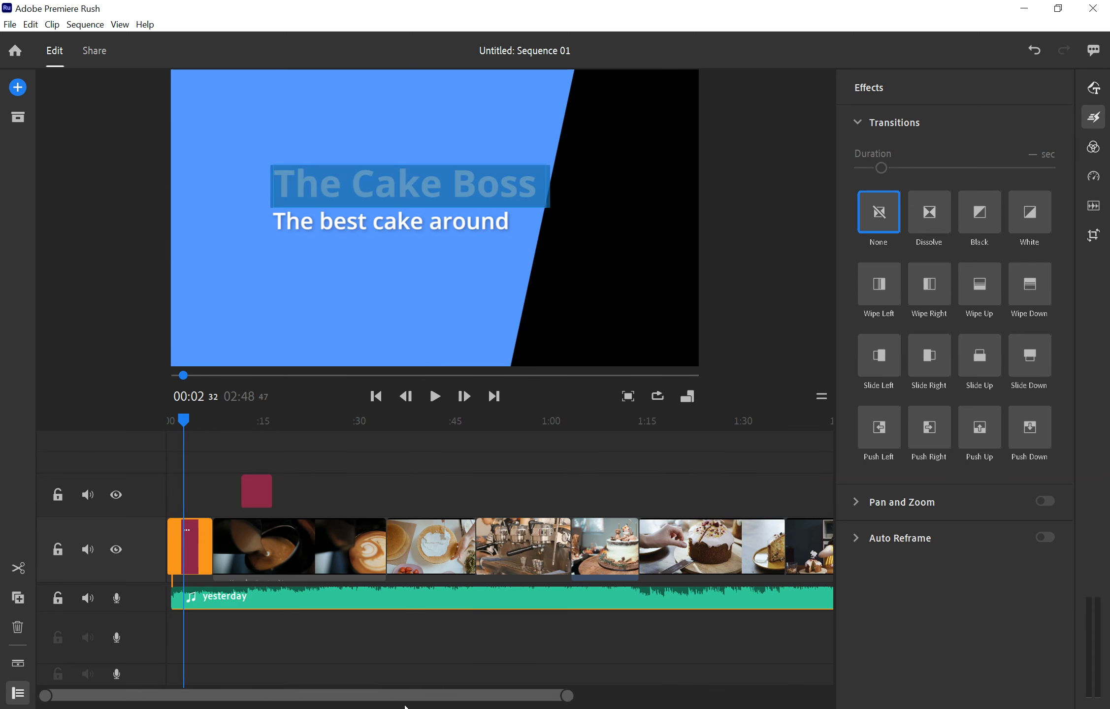
Trim the end of the music clip to line up with the end of the closing title, and play back the ending.
left_click_drag(384, 695, 557, 701)
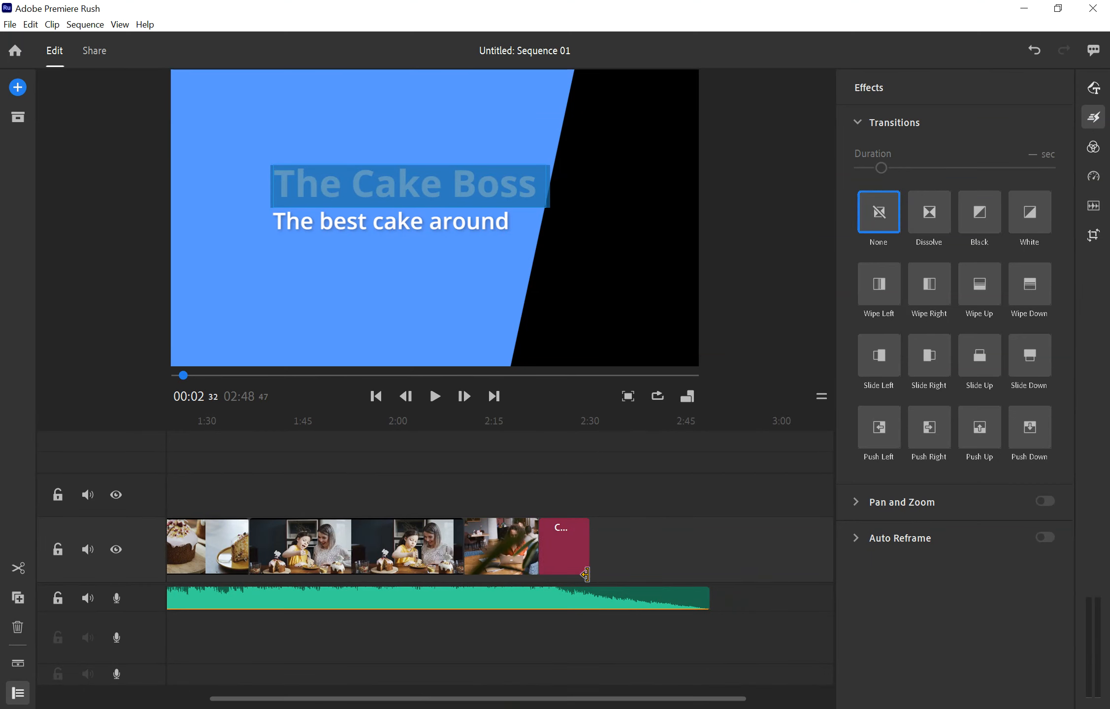
left_click_drag(714, 595, 589, 599)
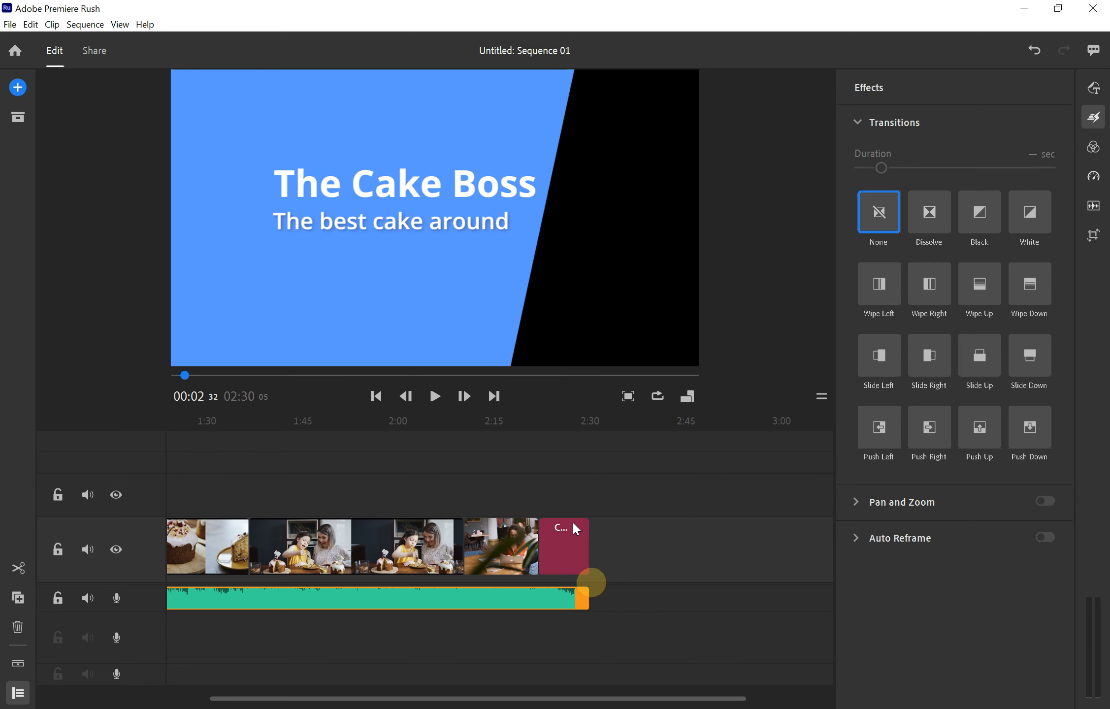
left_click(554, 421)
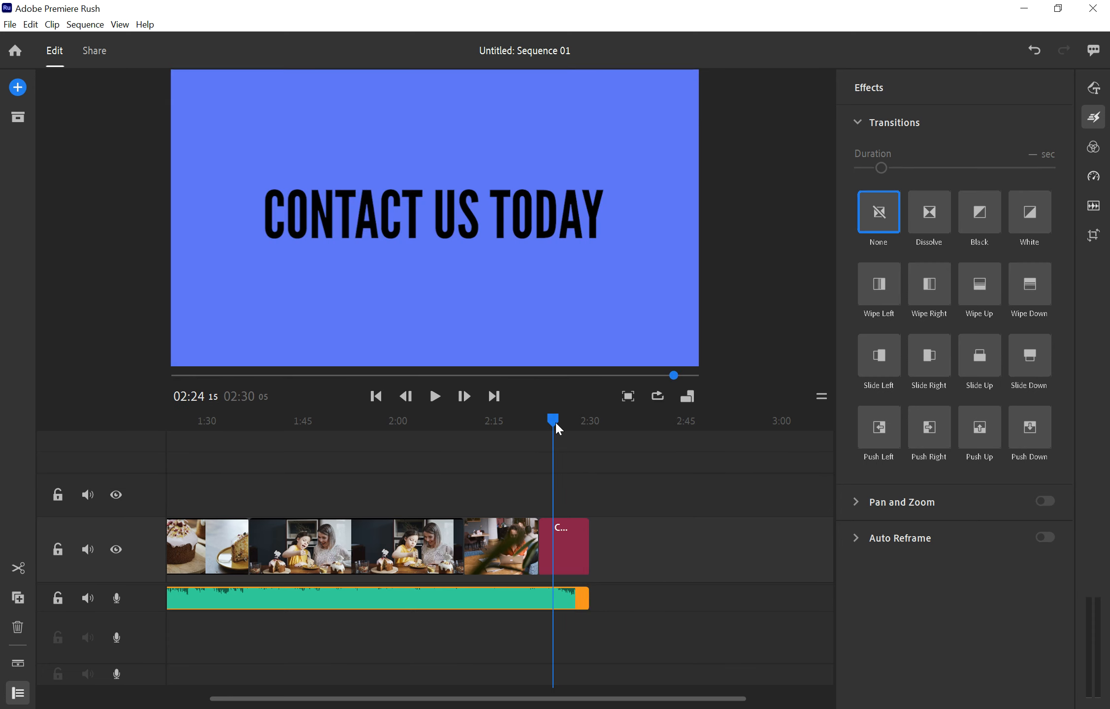
key("space")
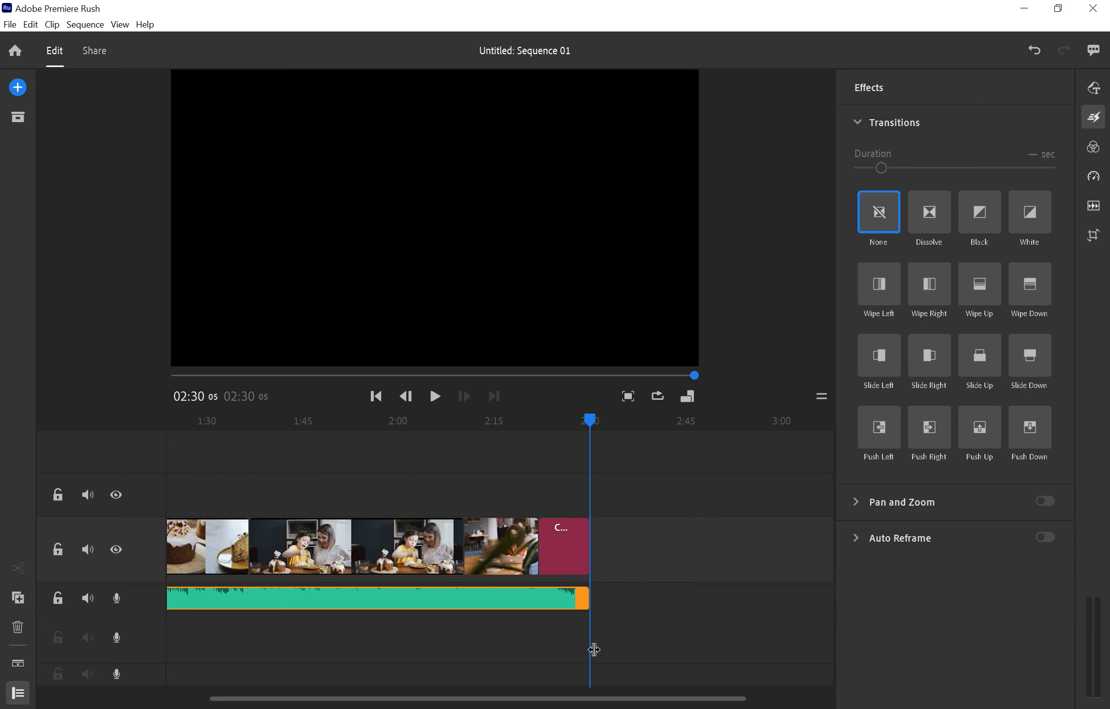
Apply the Dissolve transition to the yesterday music clip and play back its last second.
left_click(1093, 117)
left_click(1093, 116)
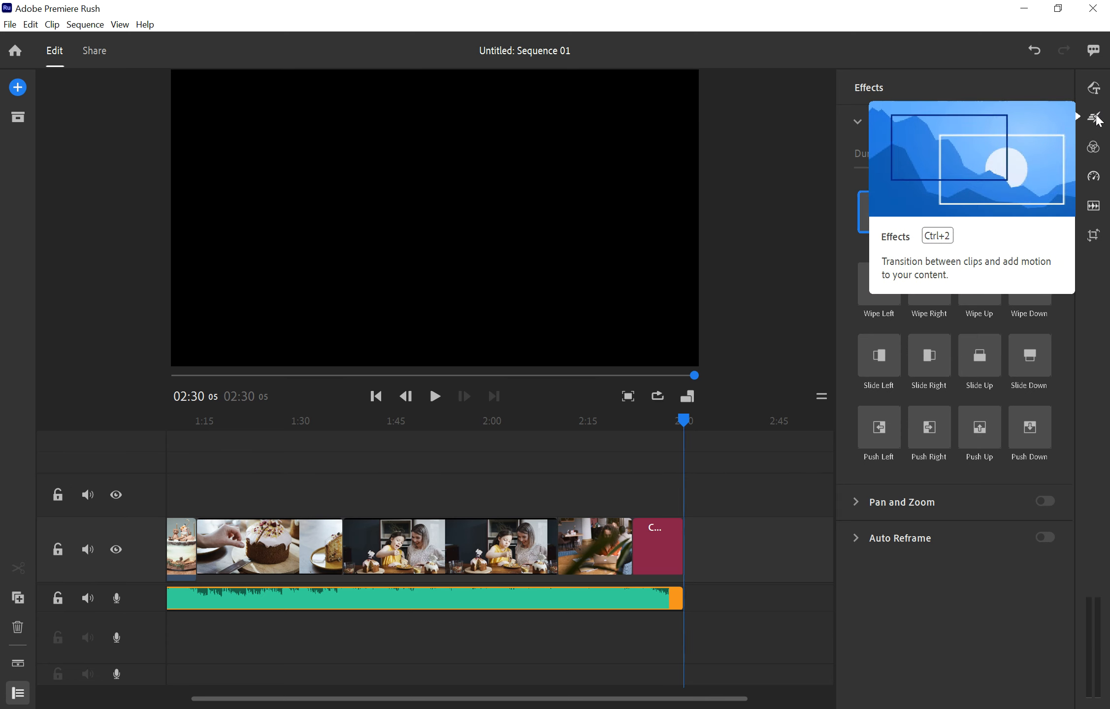
left_click(924, 207)
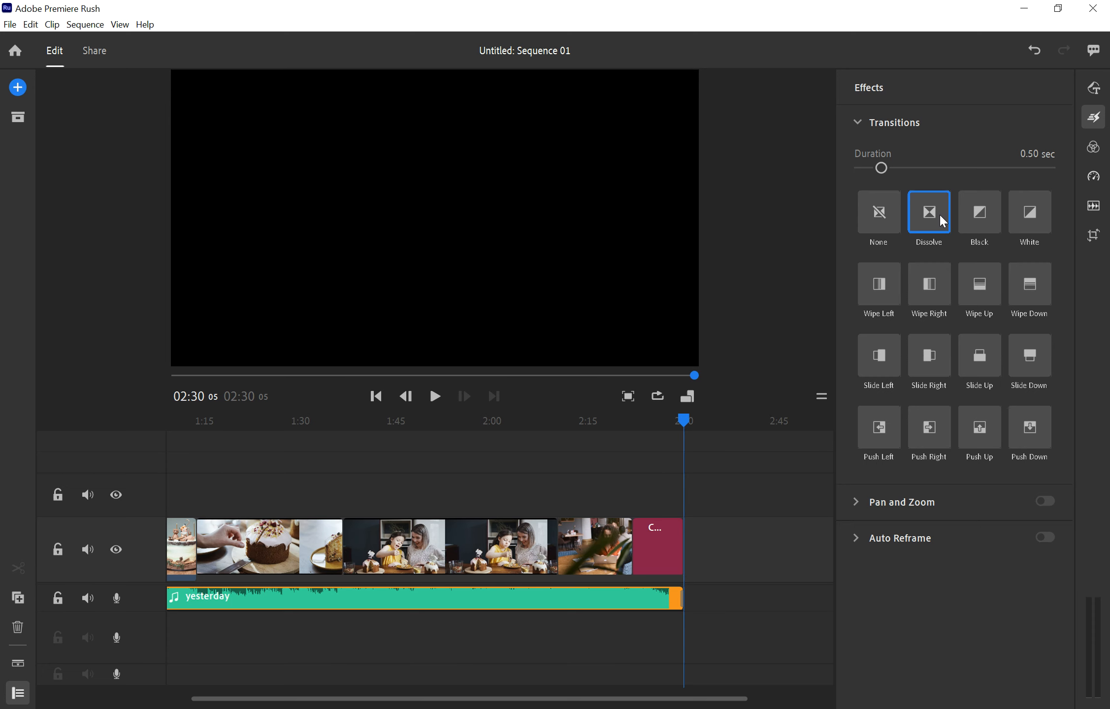
mouse_move(942, 220)
left_mouse_down()
mouse_move(832, 322)
mouse_move(678, 598)
left_mouse_up()
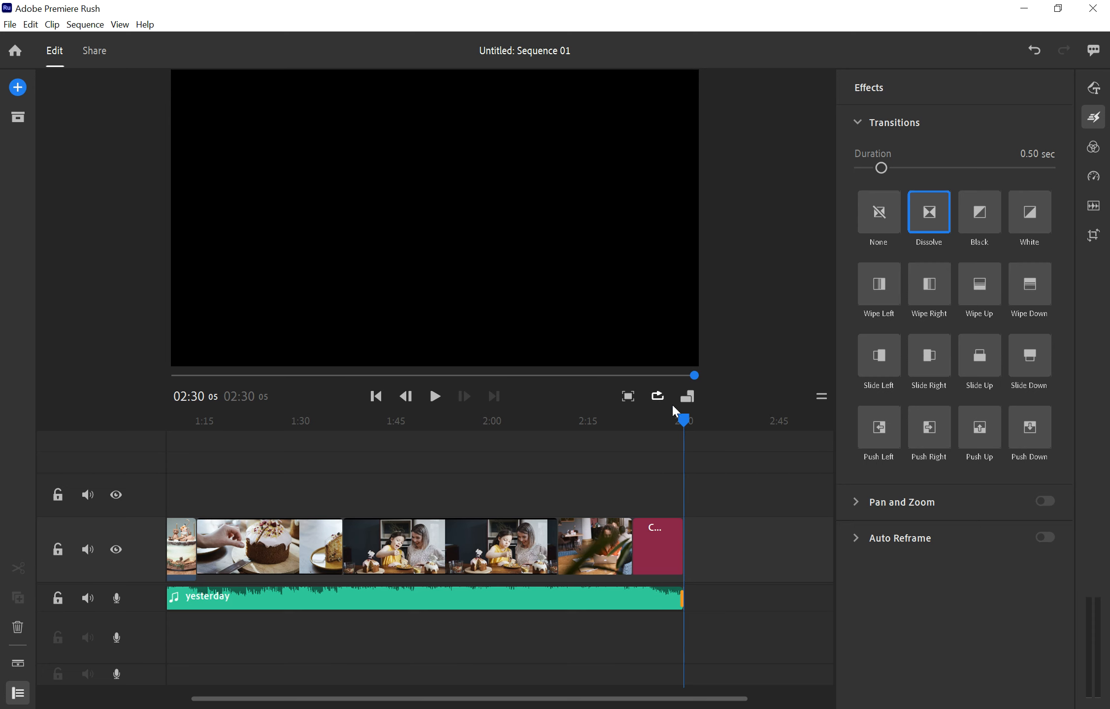
left_click(685, 422)
left_click_drag(686, 424, 681, 422)
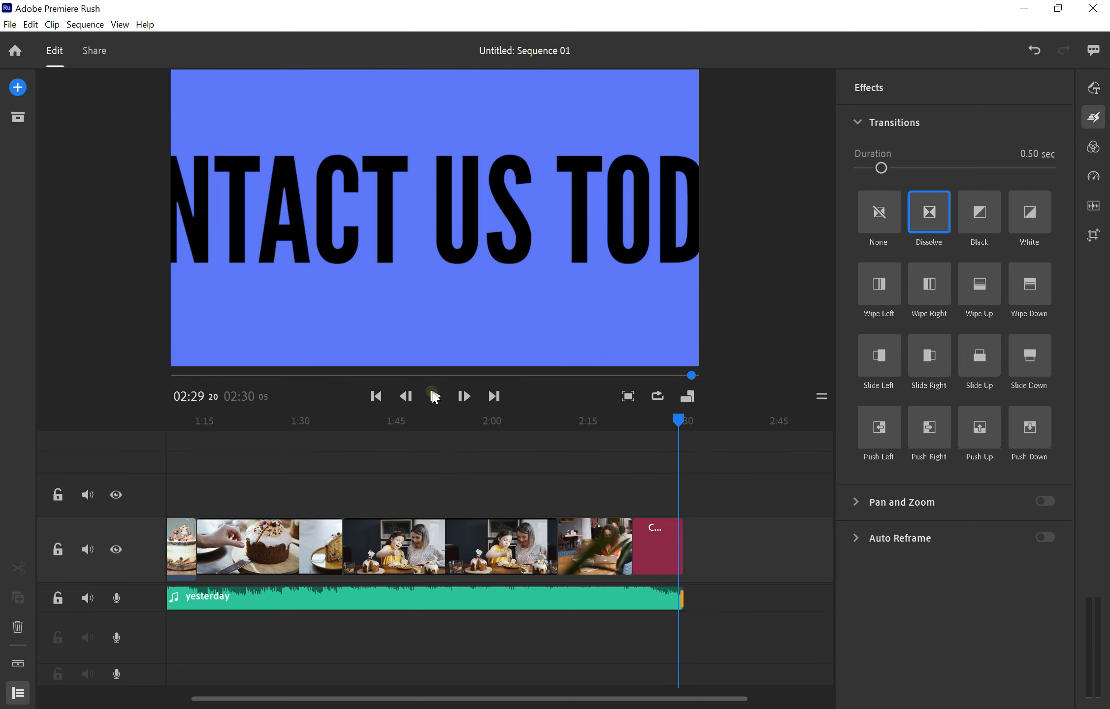
left_click(435, 397)
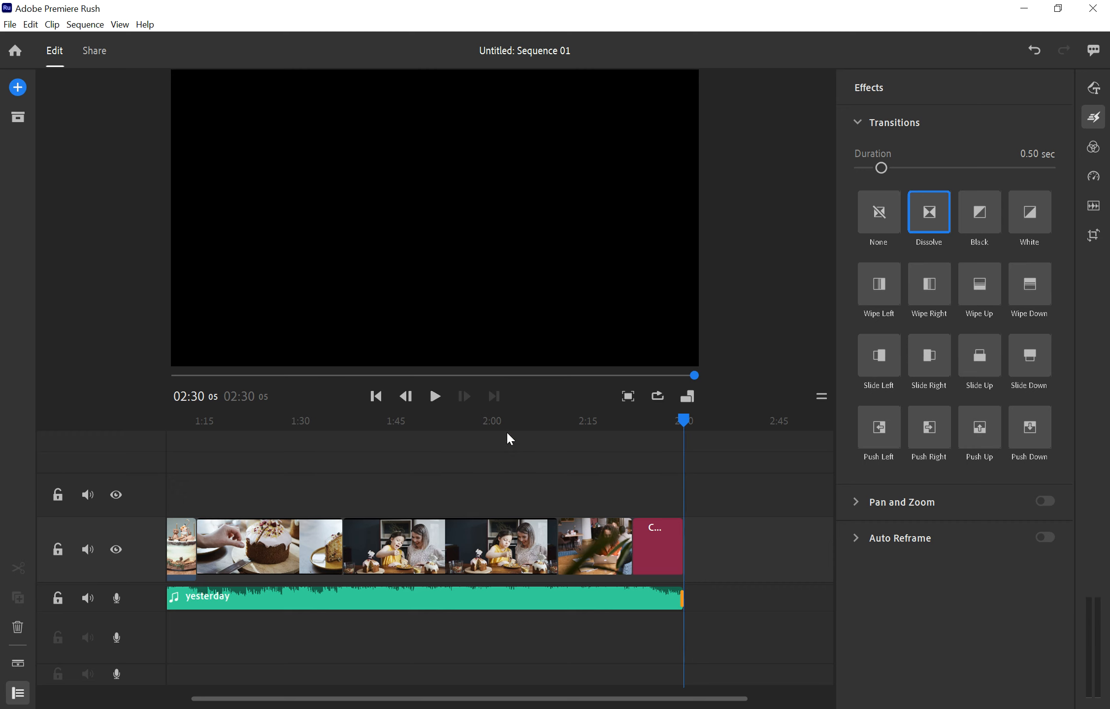
Lengthen the dissolve at the end of the music clip to about 1.24 sec and play back the fade-out.
mouse_move(743, 698)
left_click_drag(739, 696, 503, 698)
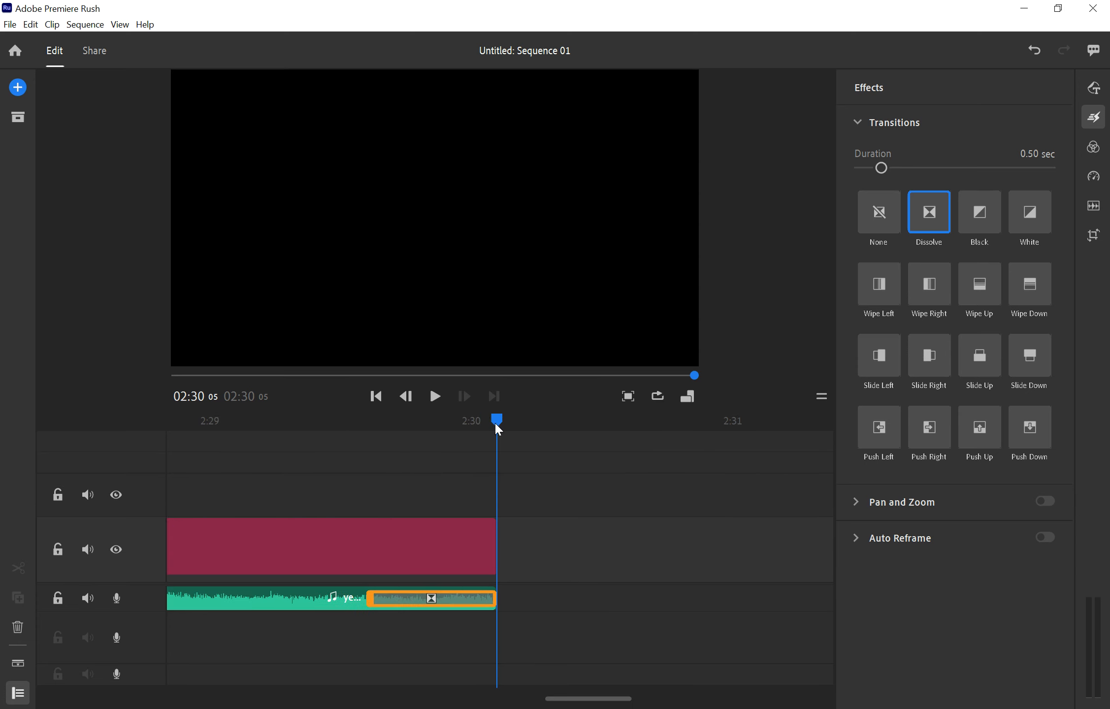
left_click_drag(496, 423, 171, 418)
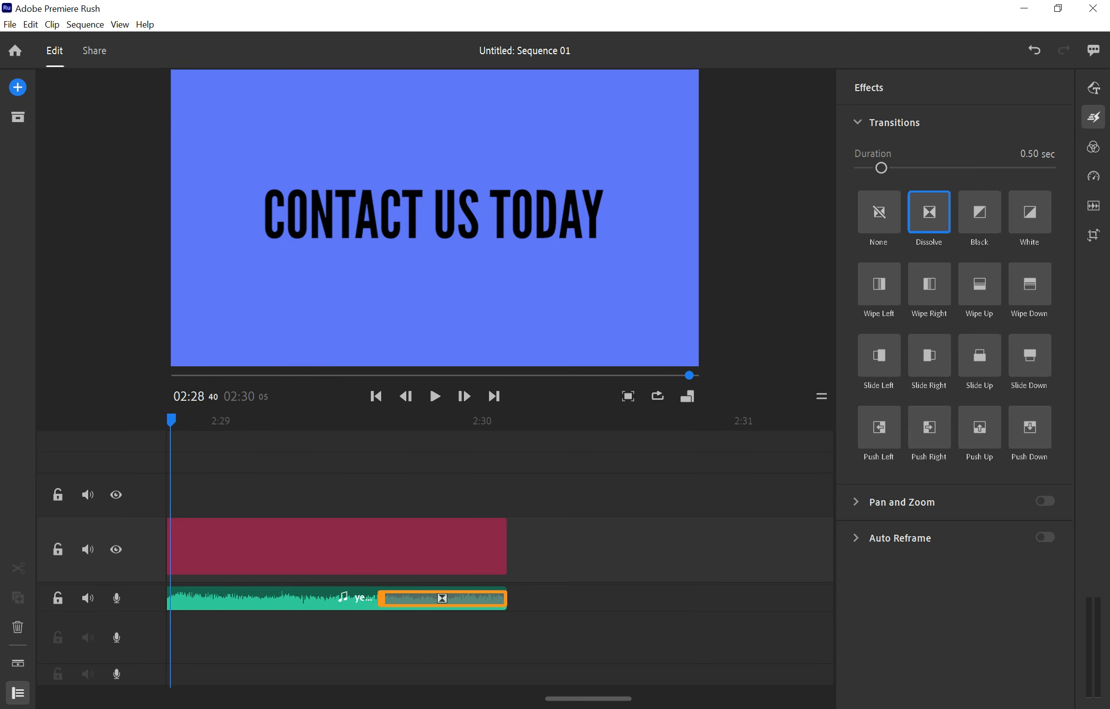
left_click_drag(585, 698, 578, 694)
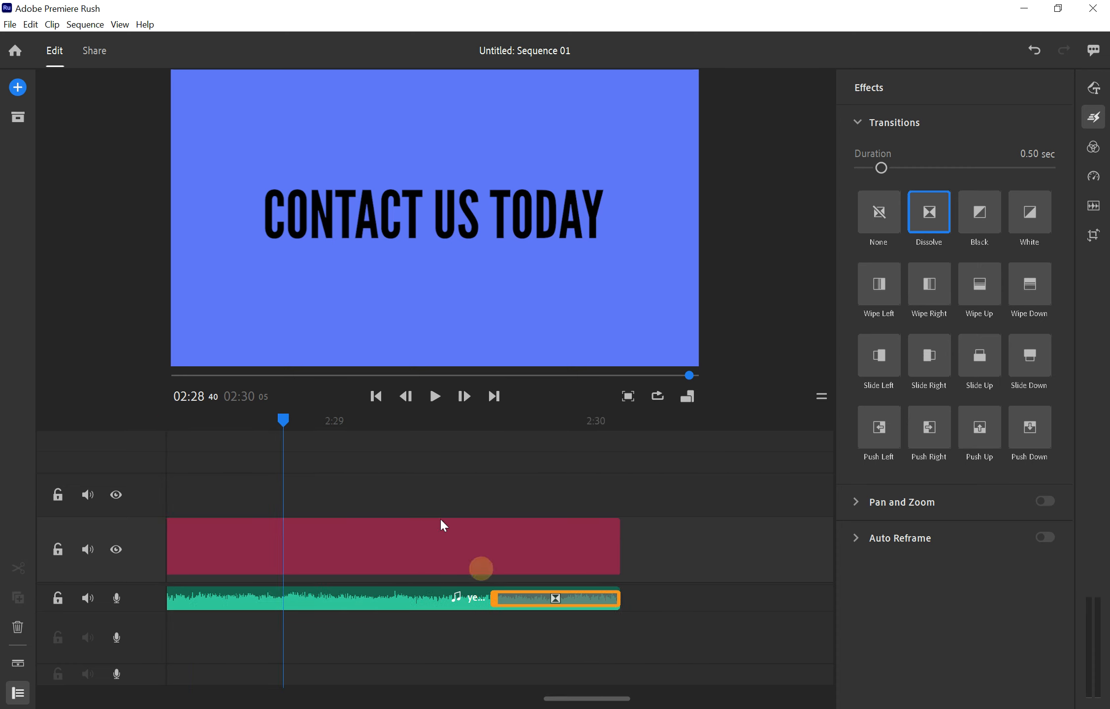
left_click(492, 598)
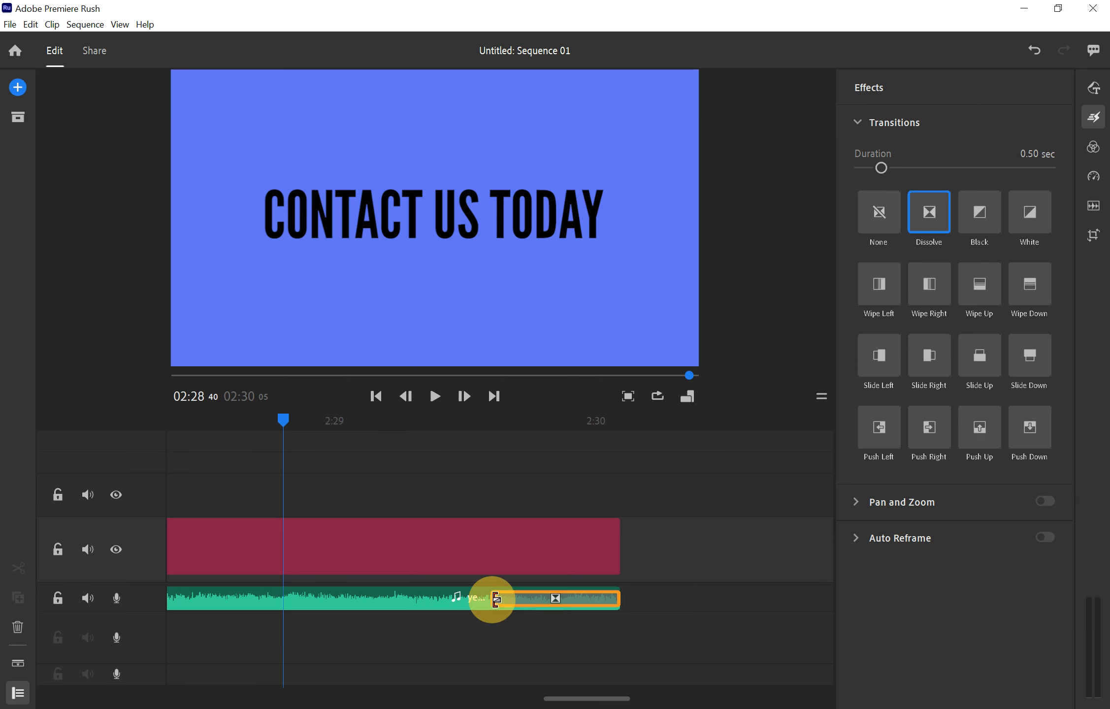
left_click_drag(494, 598, 300, 596)
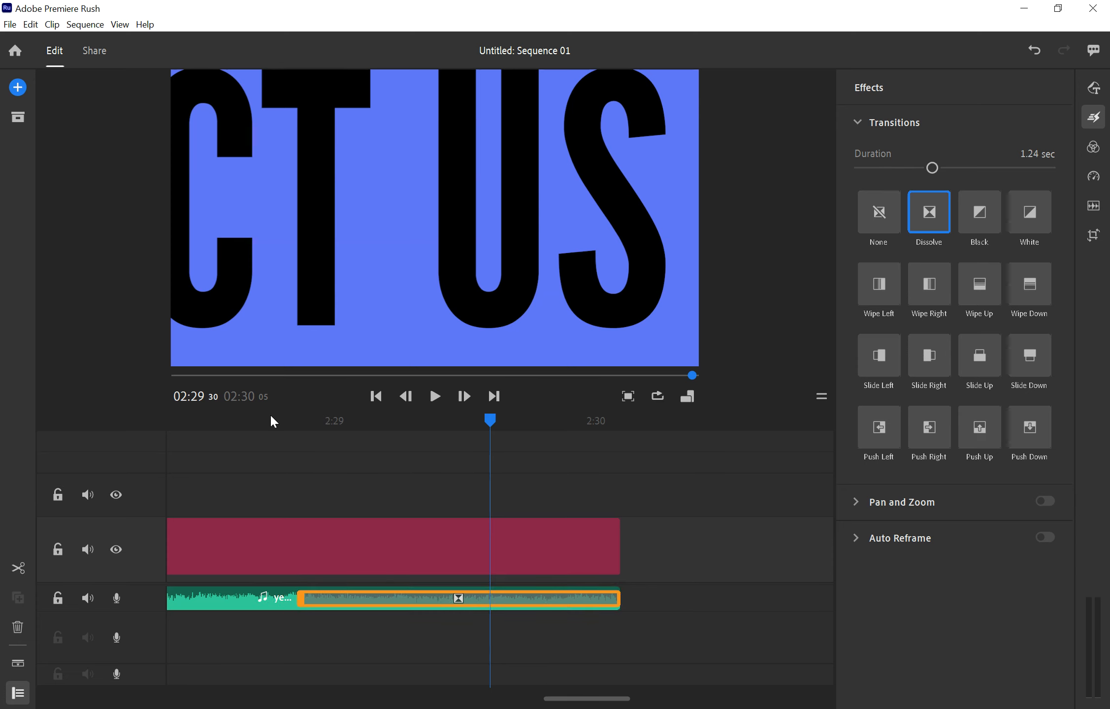
left_click(194, 419)
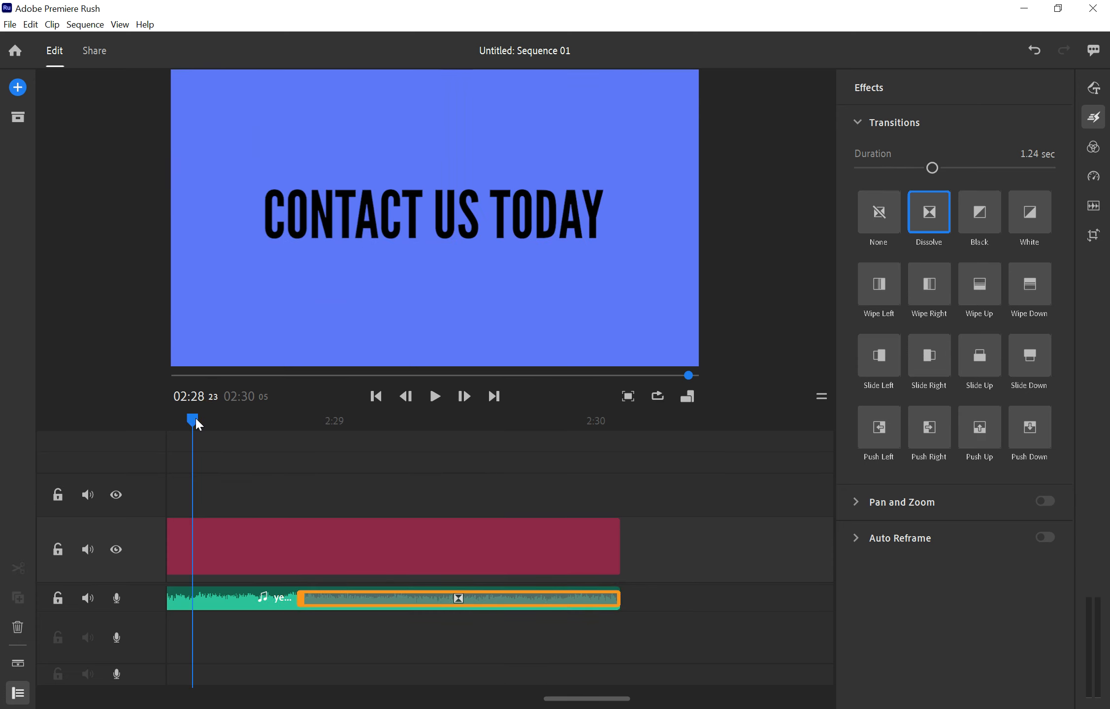
key("space")
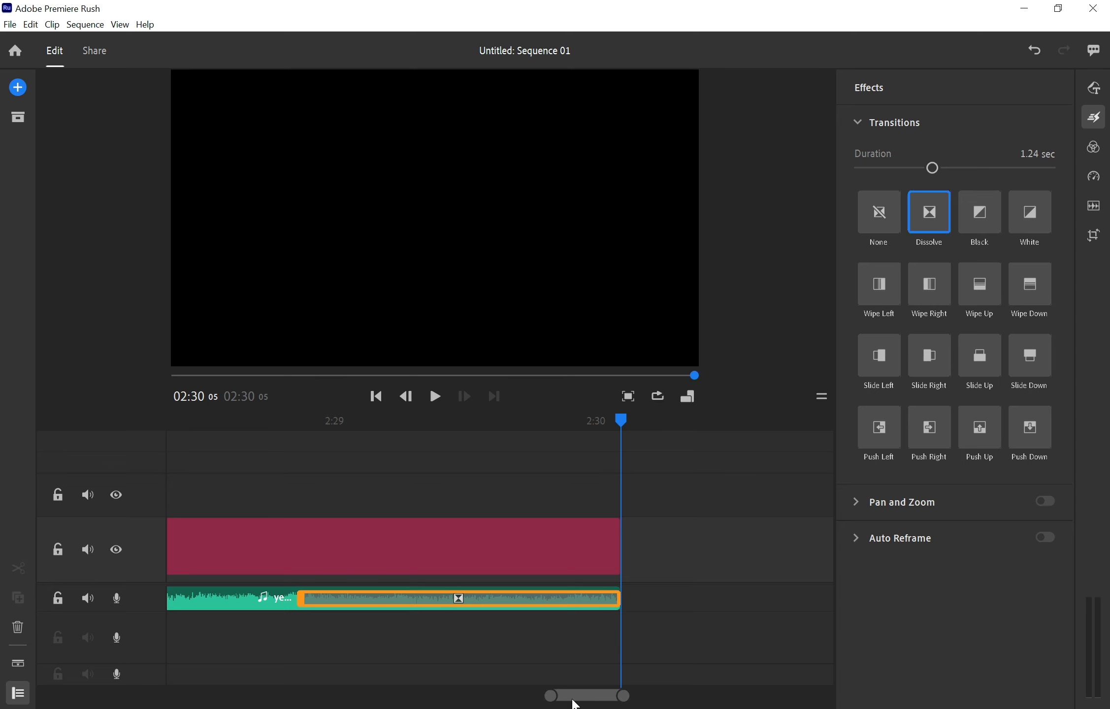
Lengthen the dissolve at the start of the music clip to about 1.02 sec and play back the fade-in.
left_click_drag(572, 702, 20, 682)
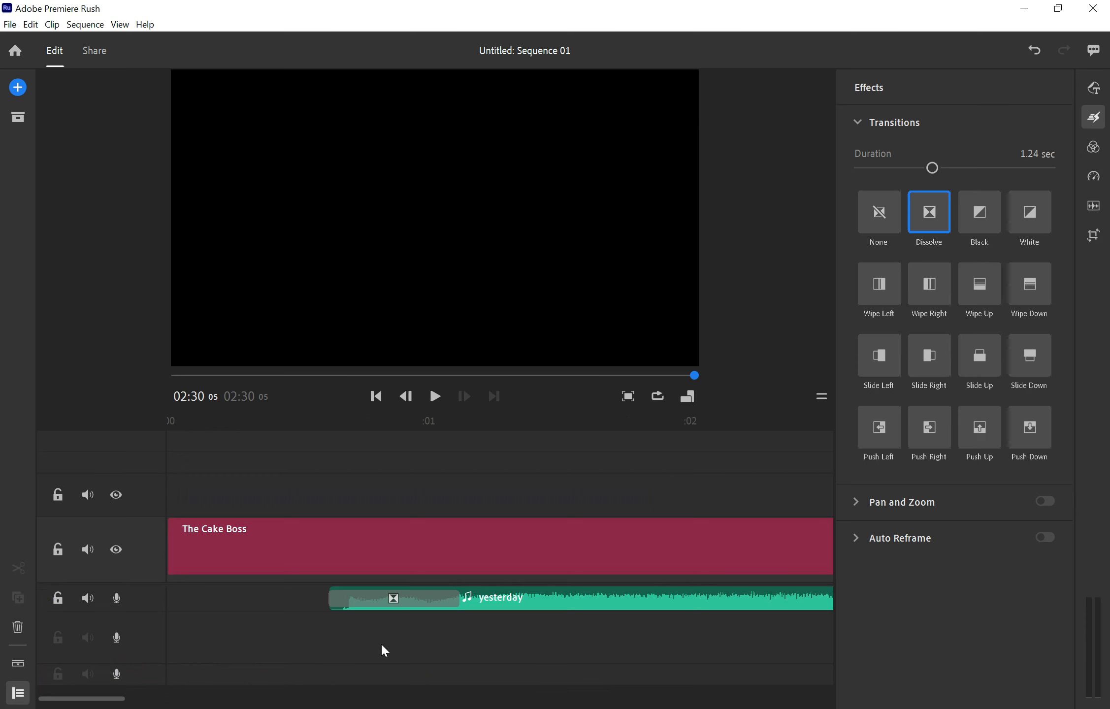
left_click(366, 604)
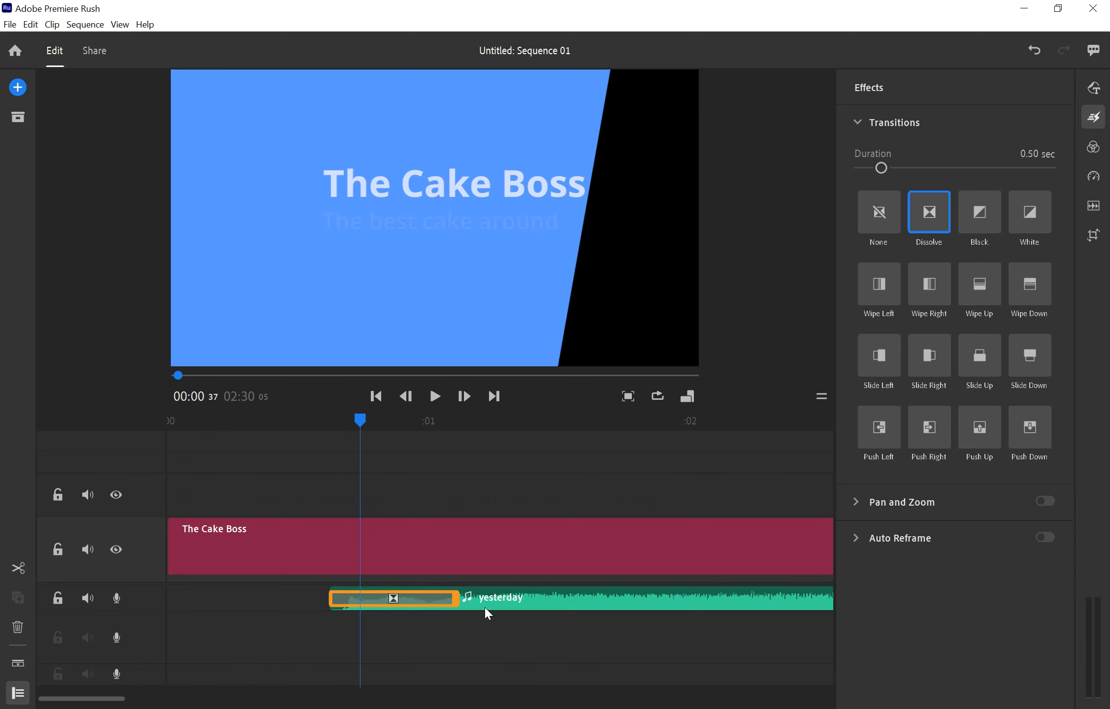
left_click_drag(458, 599, 591, 604)
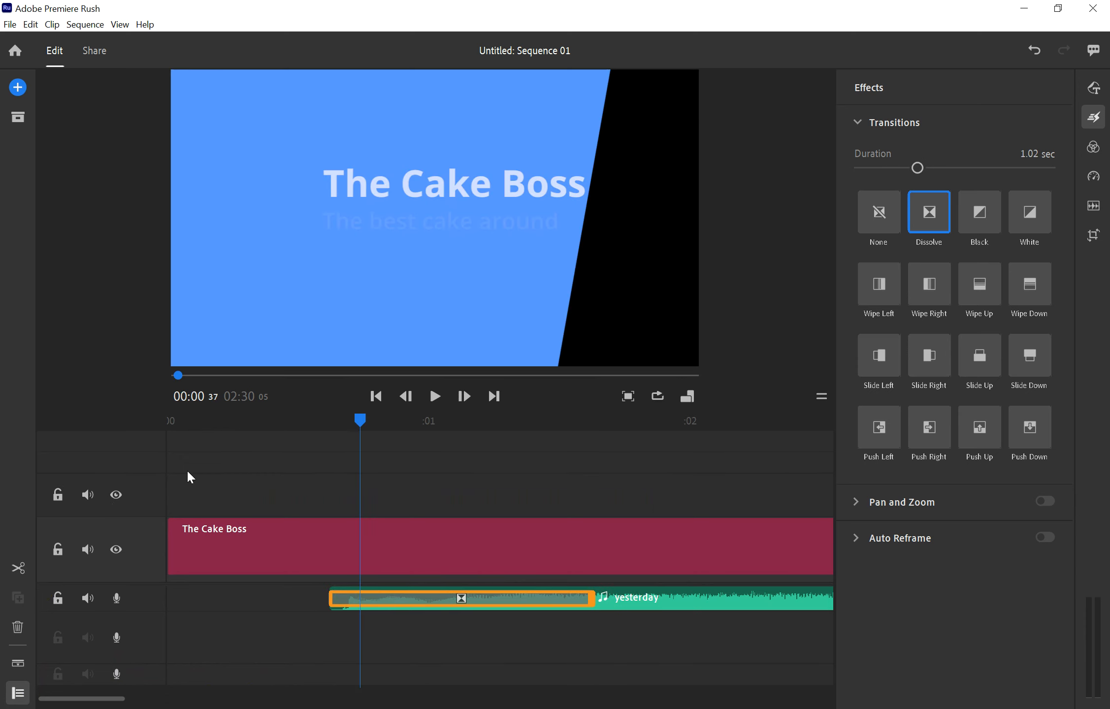
left_click(173, 420)
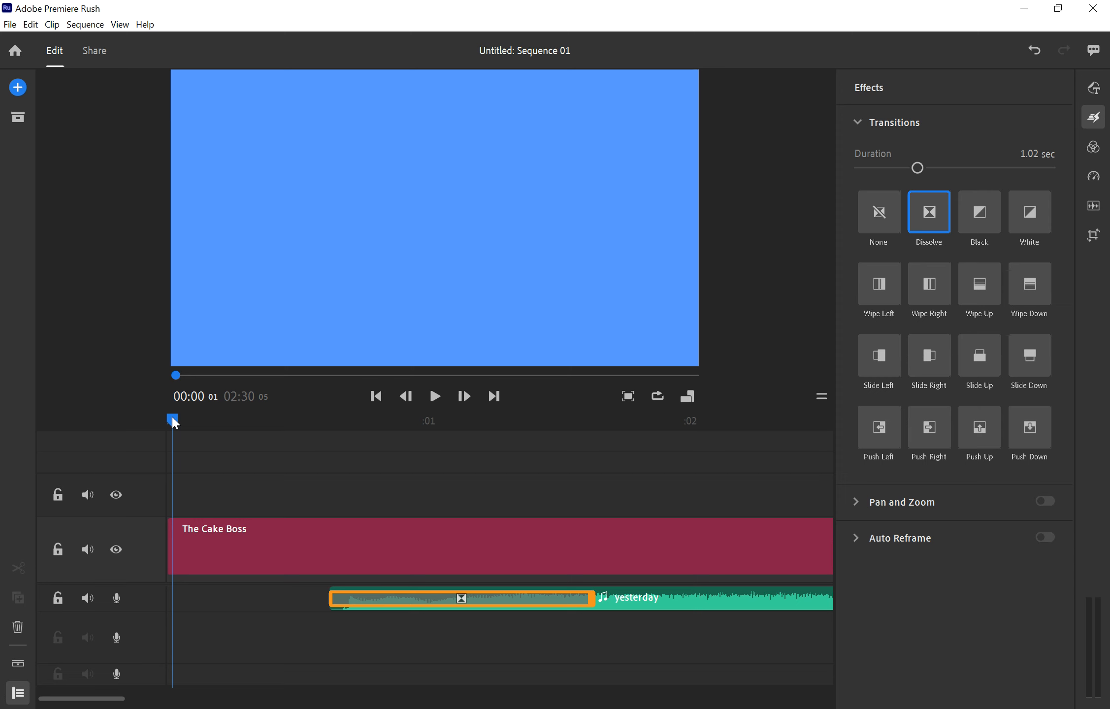
key("space")
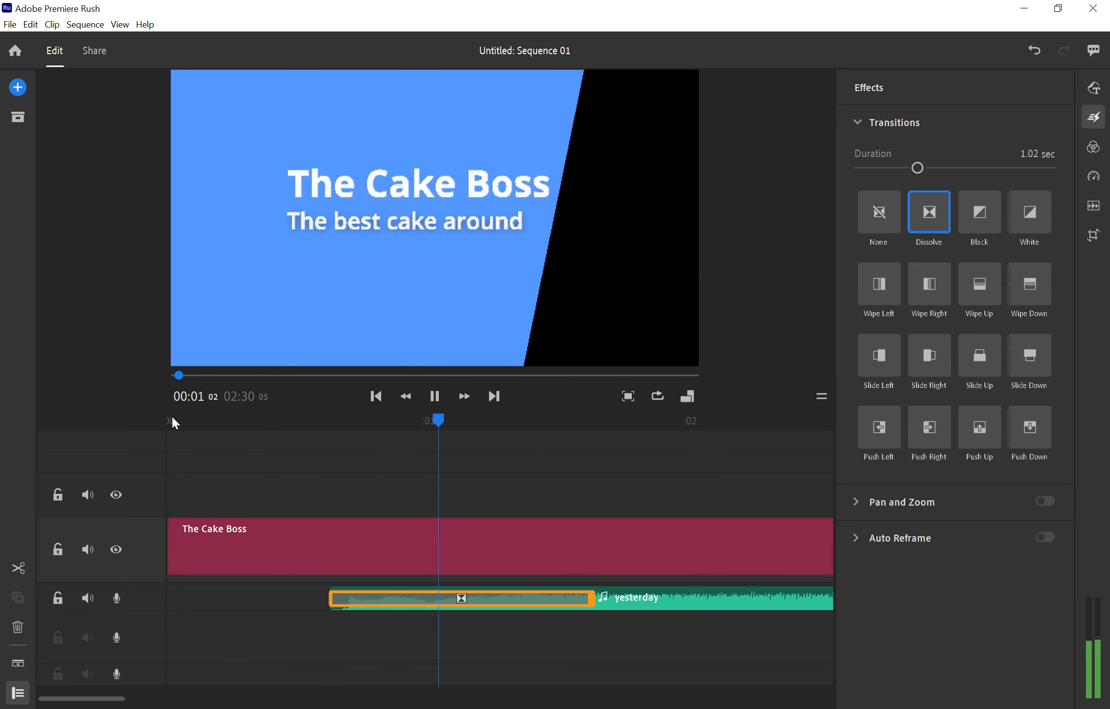
key("space")
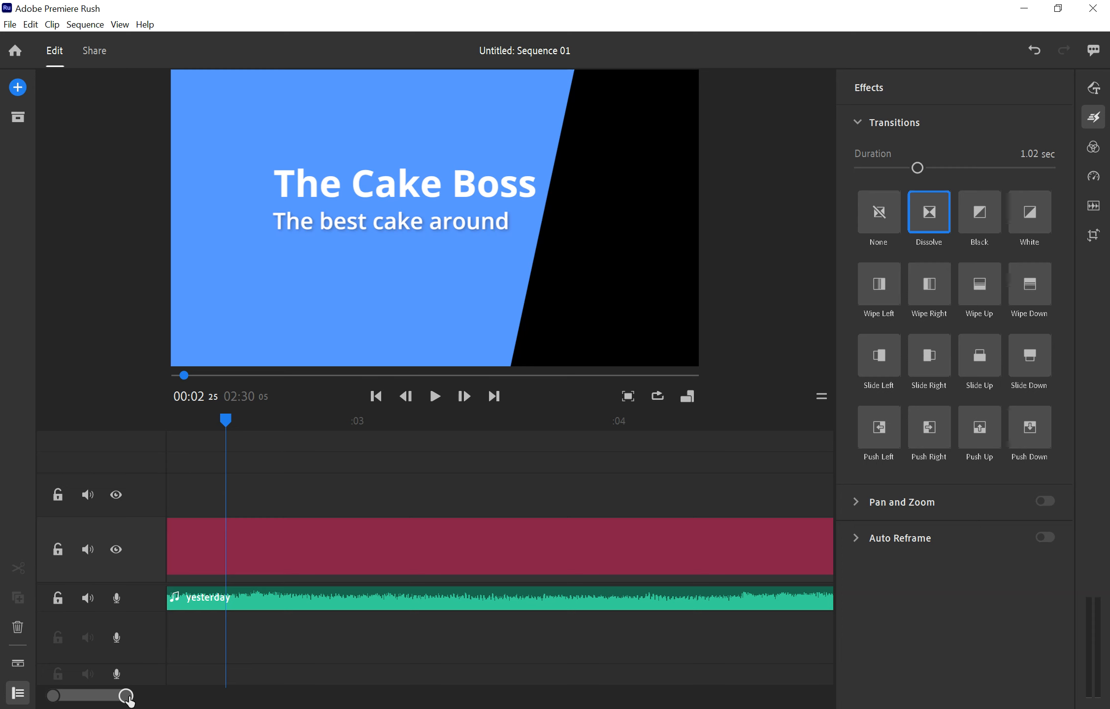
left_click(127, 696)
left_click_drag(127, 696, 734, 696)
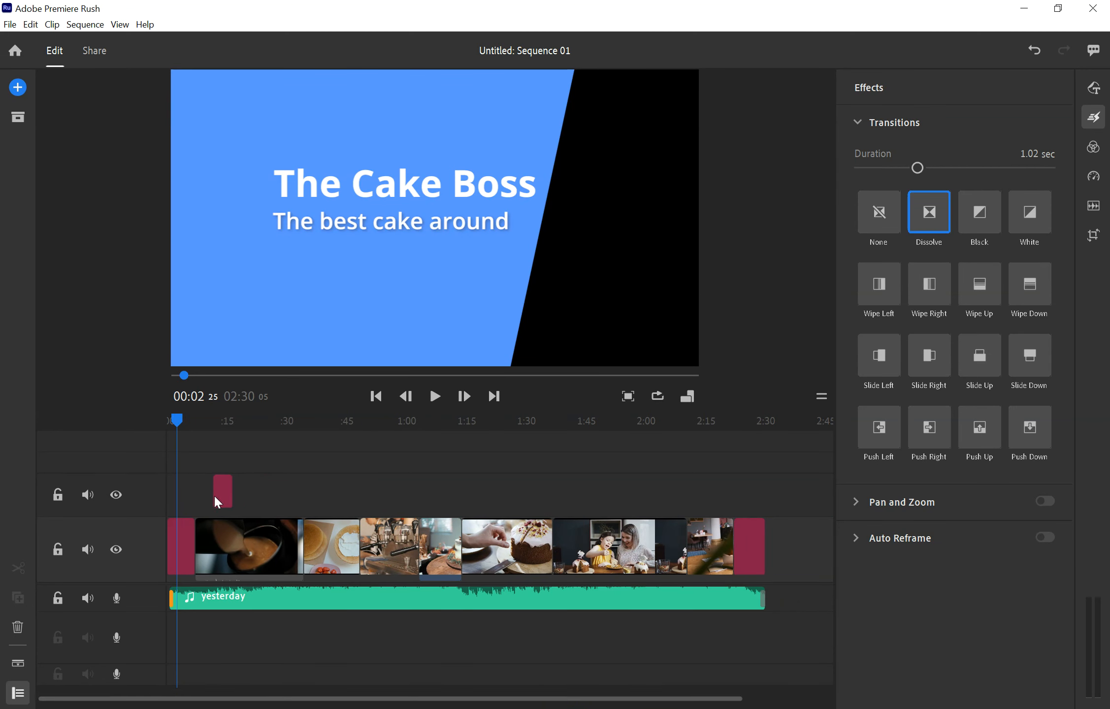